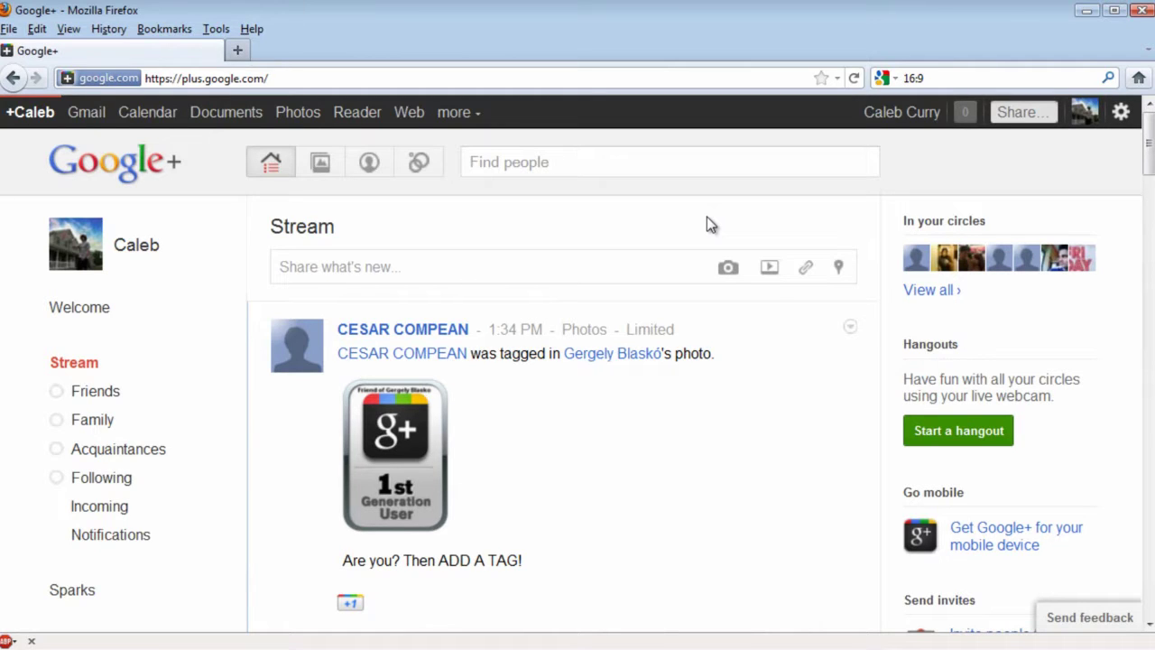
On the Circles page, add the last contact of the top row to Friends and Family
{"action": "left_click", "coordinate": [417, 165]}
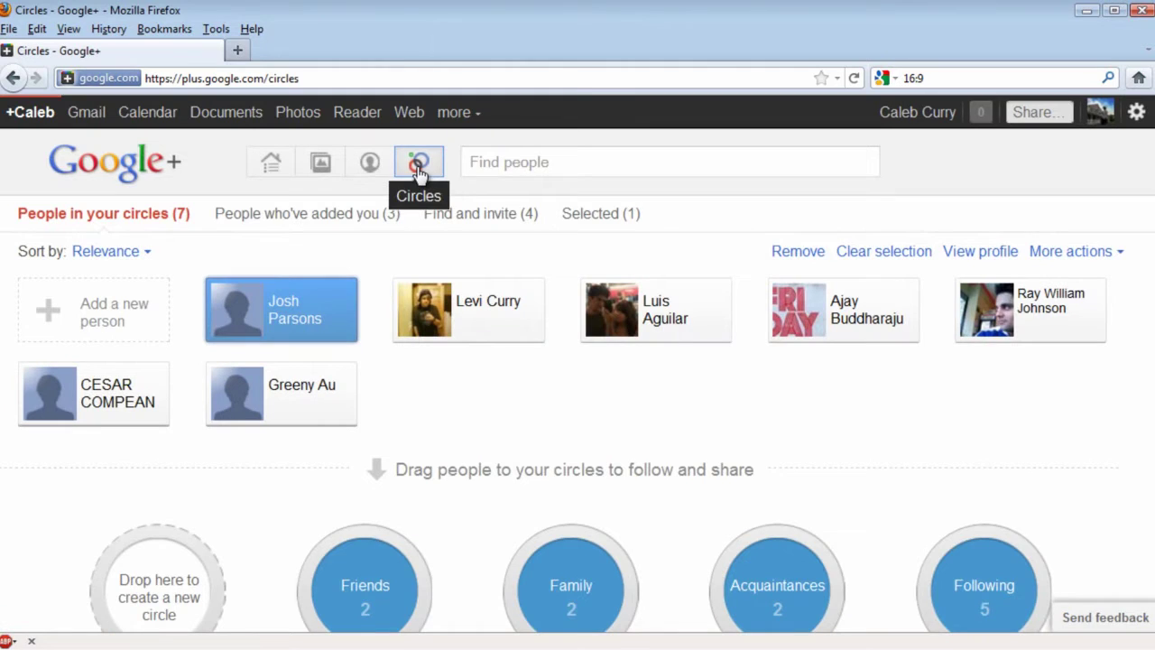
{"action": "left_click_drag", "start_coordinate": [1020, 312], "coordinate": [347, 591]}
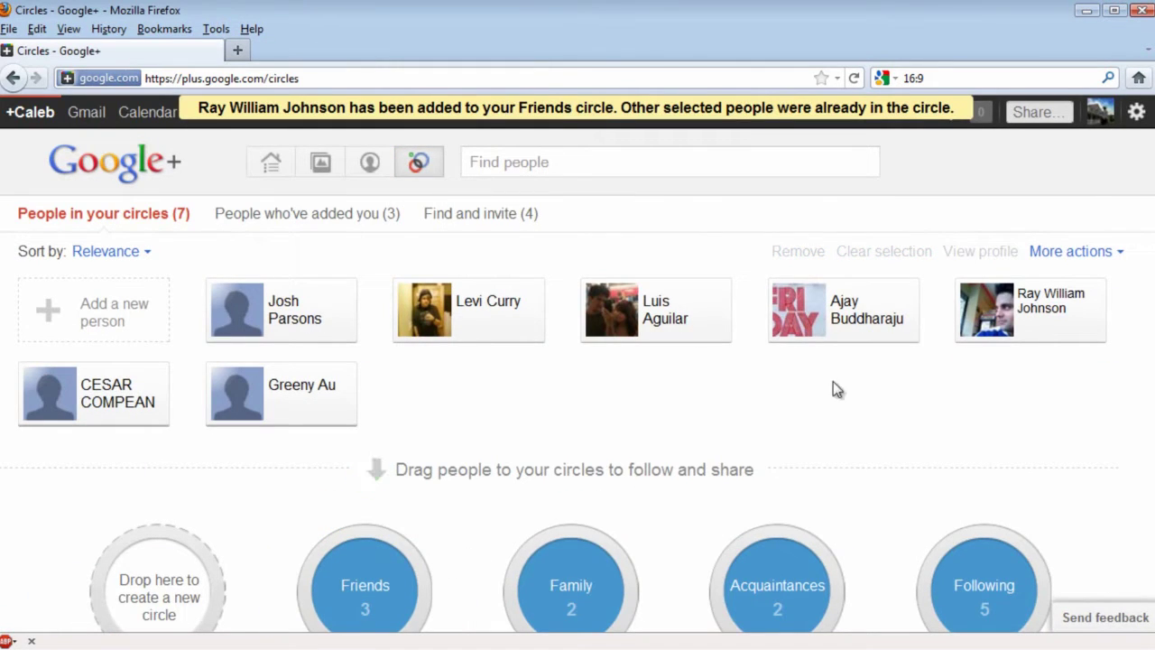
{"action": "mouse_move", "coordinate": [366, 541]}
{"action": "left_click_drag", "start_coordinate": [368, 526], "coordinate": [576, 595]}
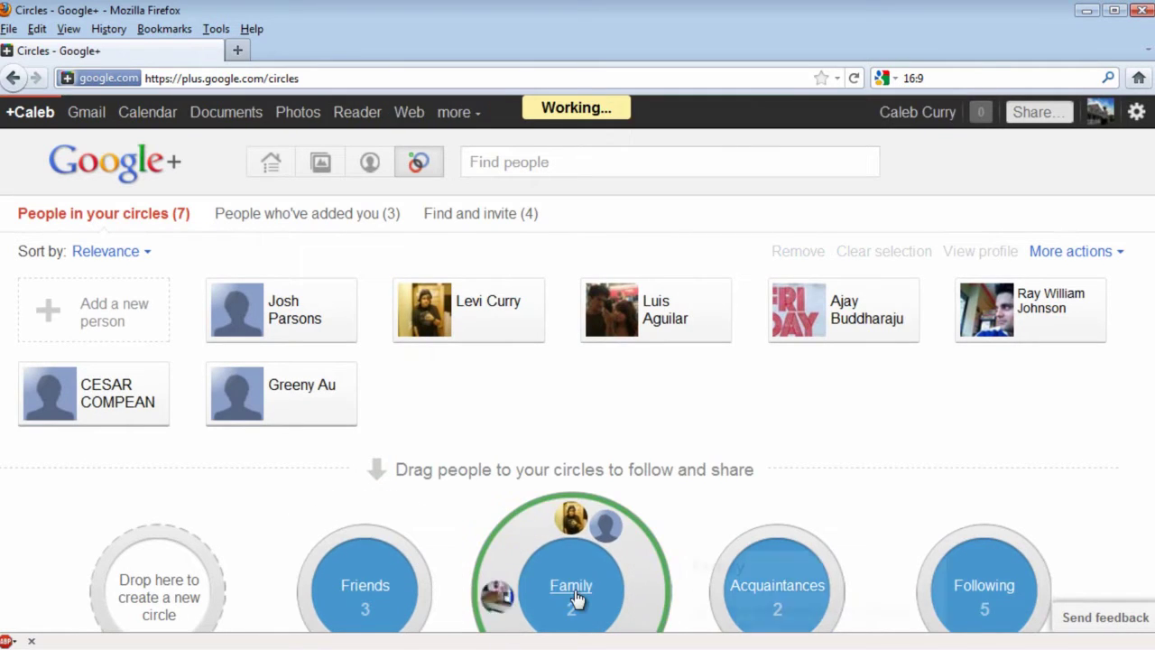
Search for the contact by name and drag them onto Acquaintances and Family
{"action": "left_click", "coordinate": [554, 153]}
{"action": "type", "text": "ray william"}
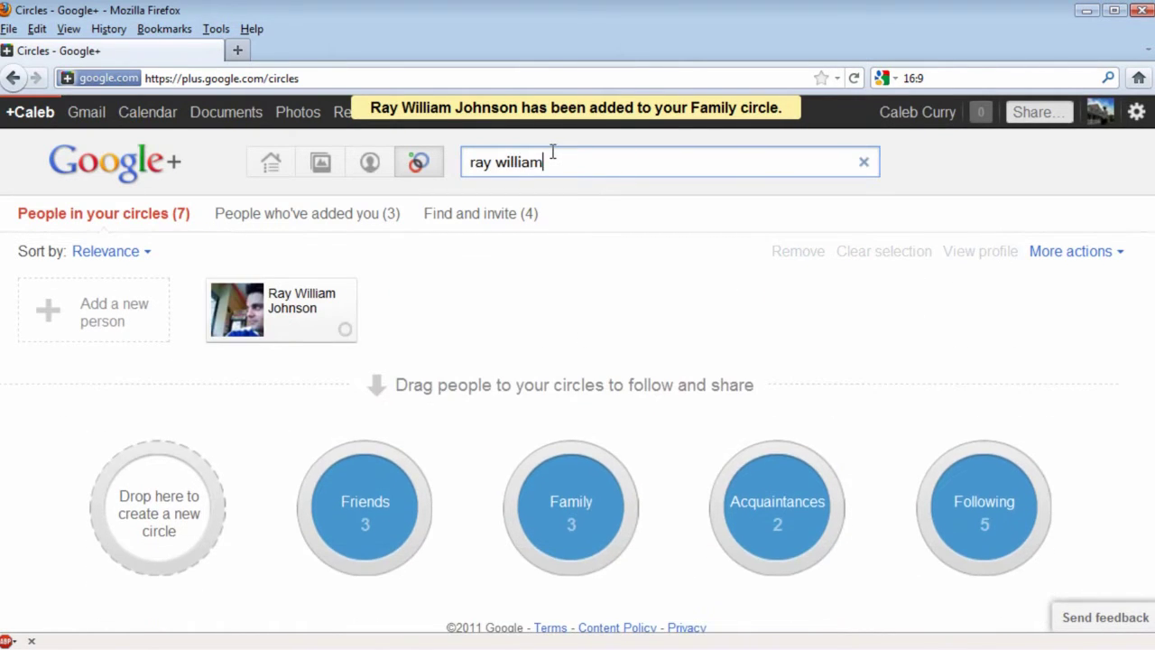
{"action": "left_click_drag", "start_coordinate": [304, 300], "coordinate": [835, 612]}
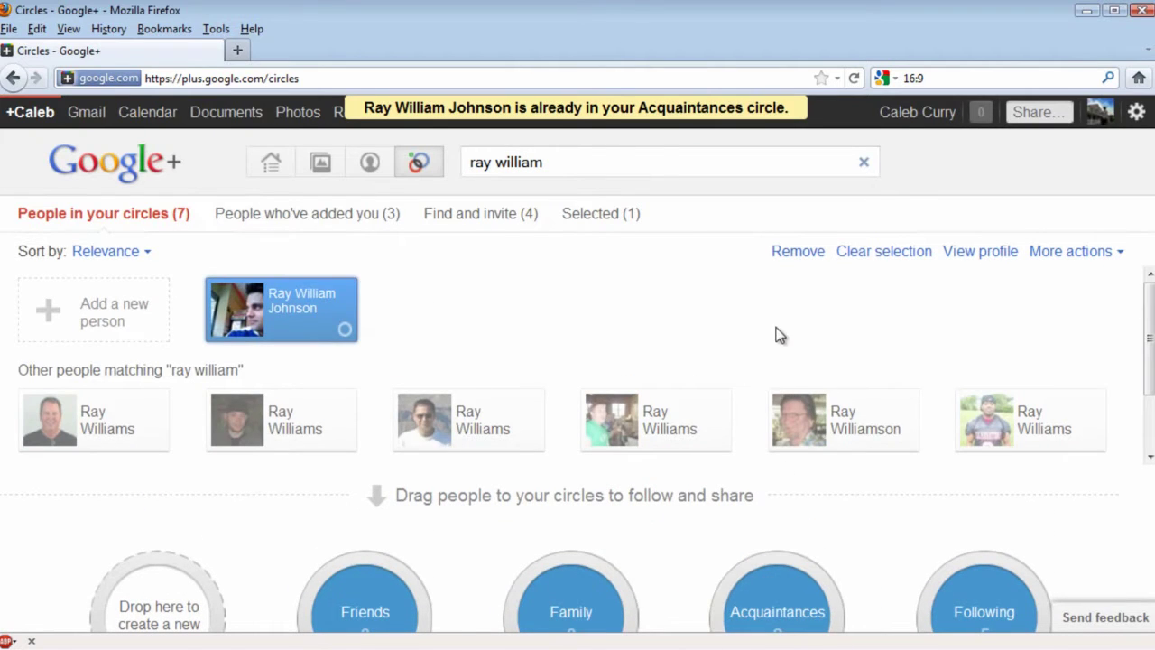
{"action": "left_click_drag", "start_coordinate": [258, 335], "coordinate": [560, 600]}
Check the Family circle's members with a search inside it, then cancel without changes
{"action": "left_click", "coordinate": [569, 614]}
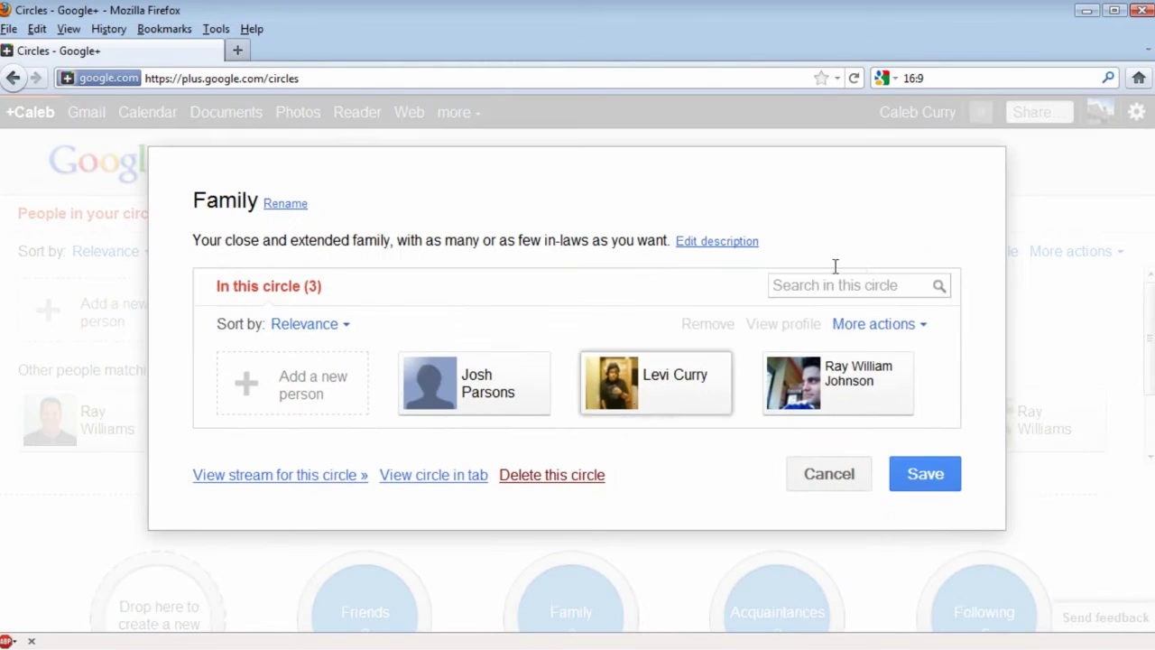
{"action": "left_click", "coordinate": [864, 287]}
{"action": "type", "text": "levi"}
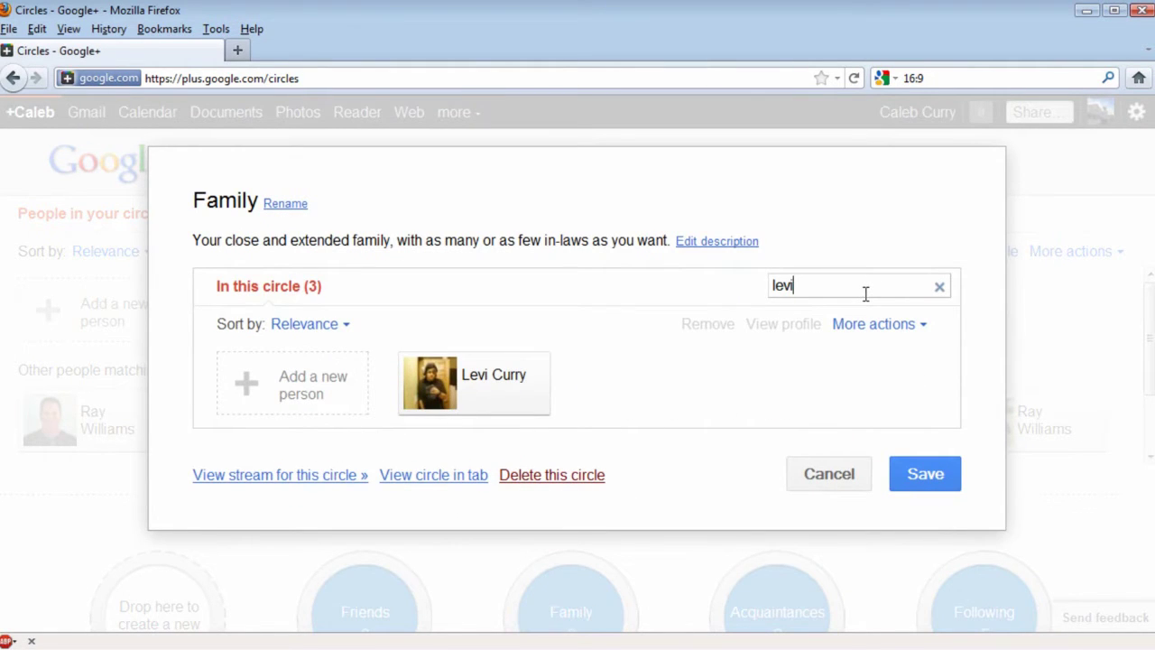
{"action": "left_click", "coordinate": [841, 478]}
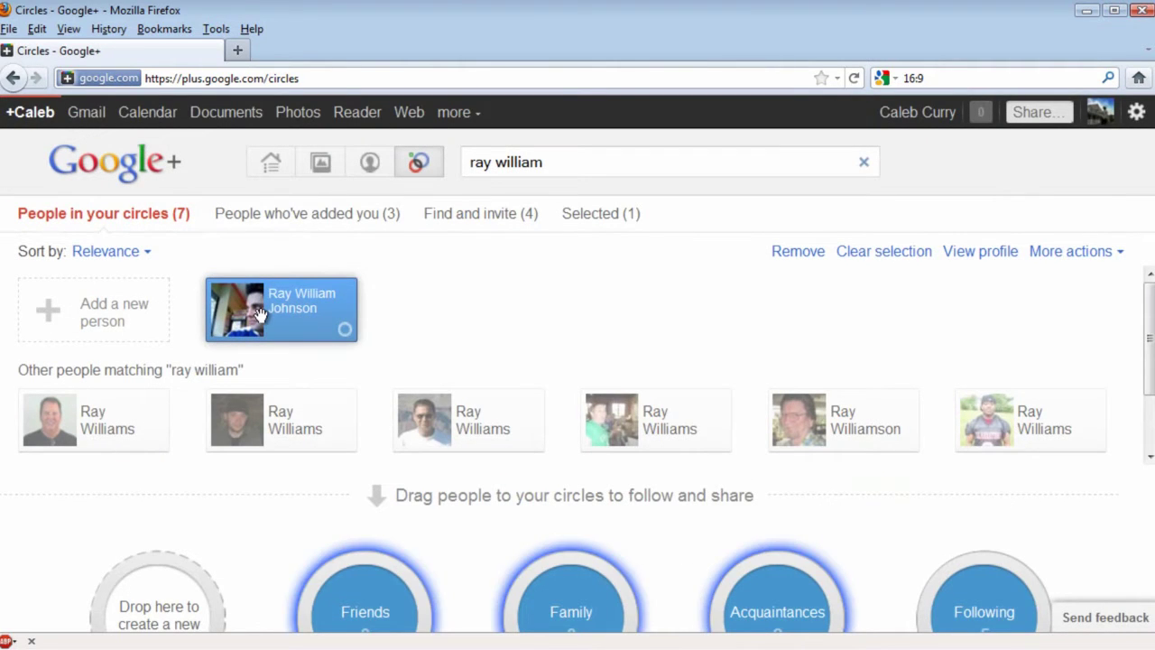
Clear the Find people search so all seven circled contacts are listed
{"action": "mouse_move", "coordinate": [260, 313]}
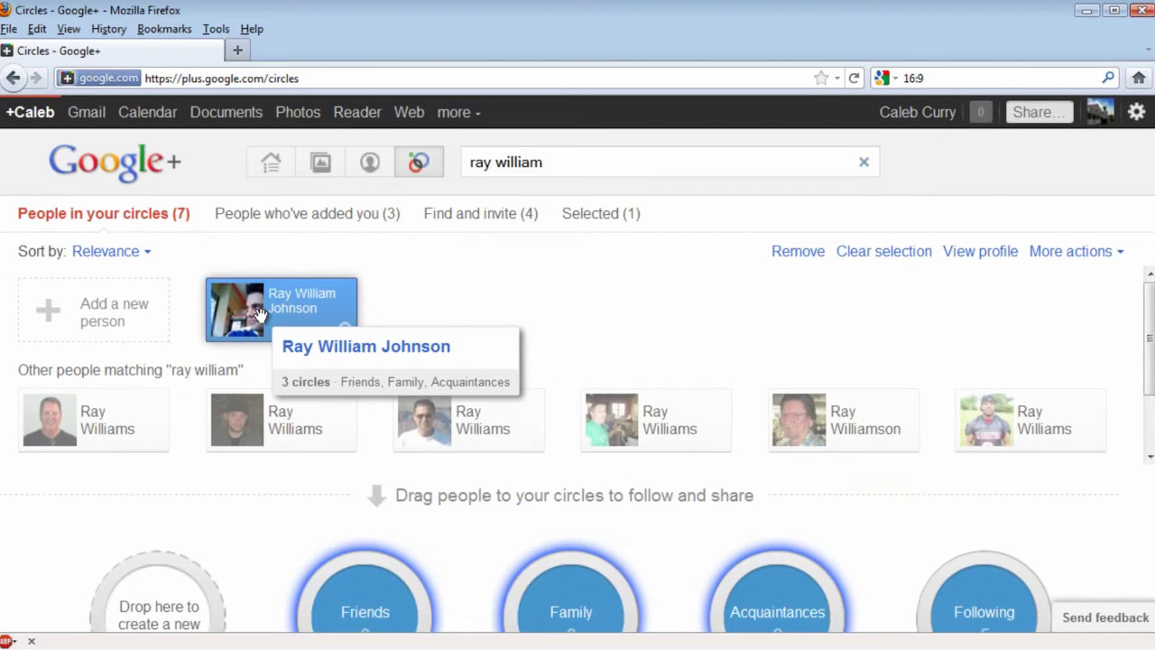
{"action": "left_click", "coordinate": [864, 162]}
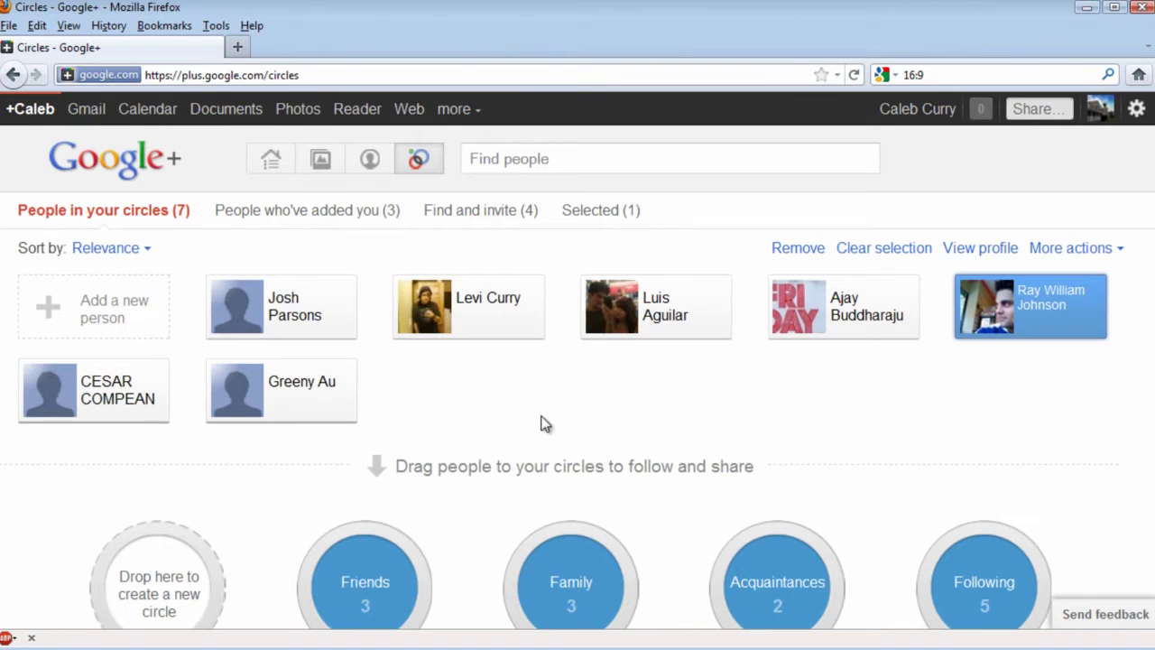
{"action": "mouse_move", "coordinate": [150, 602]}
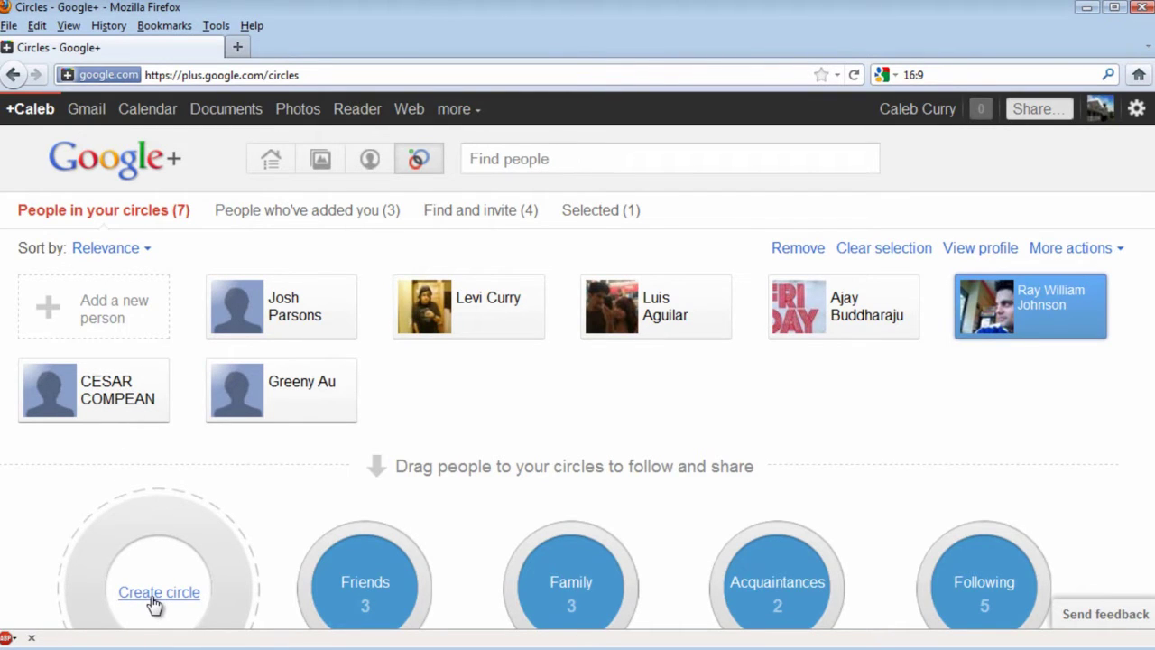
Create the circle 'Description = awesome people' with the one contact as its only member
{"action": "left_click", "coordinate": [159, 592]}
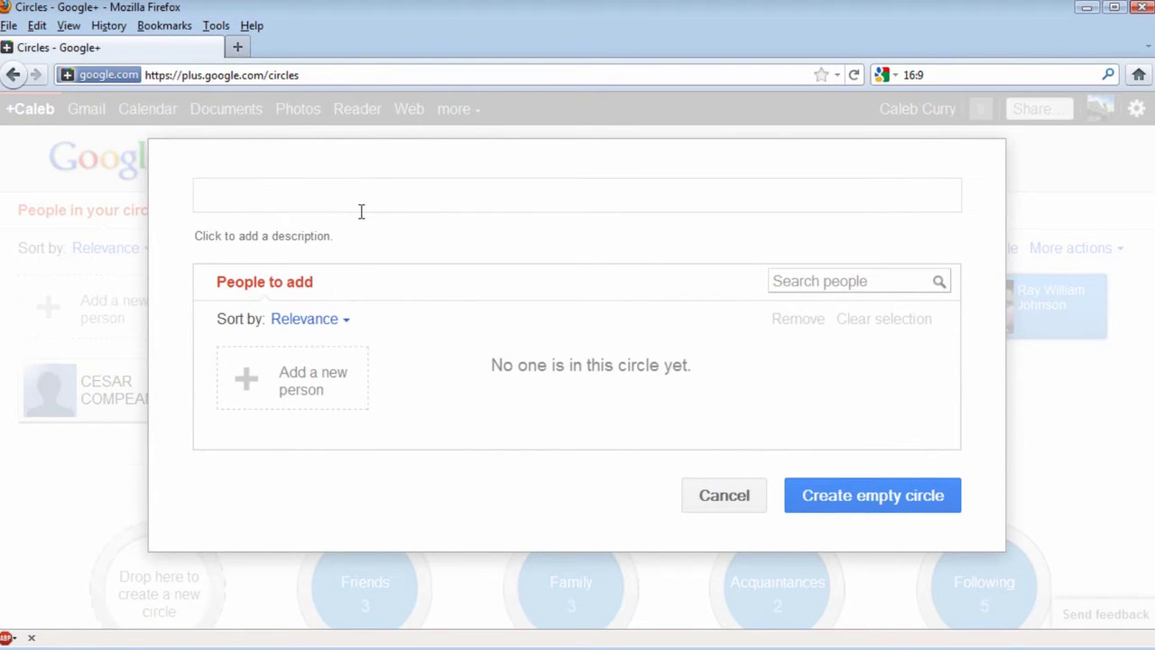
{"action": "type", "text": "Description = awesome people"}
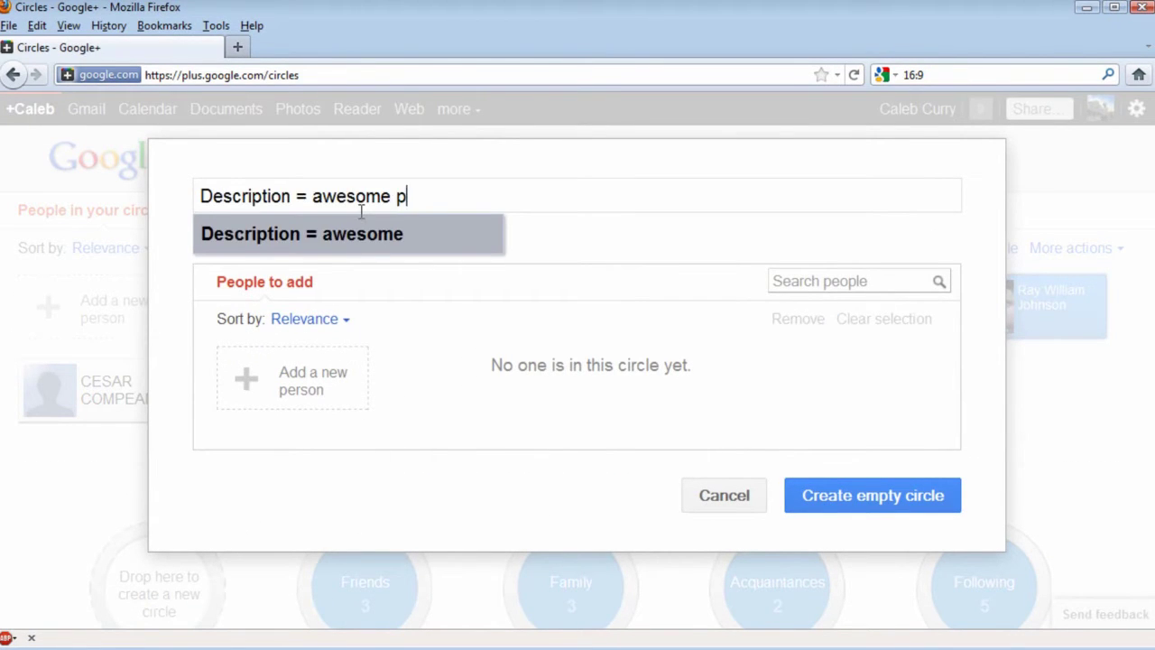
{"action": "left_click", "coordinate": [304, 387]}
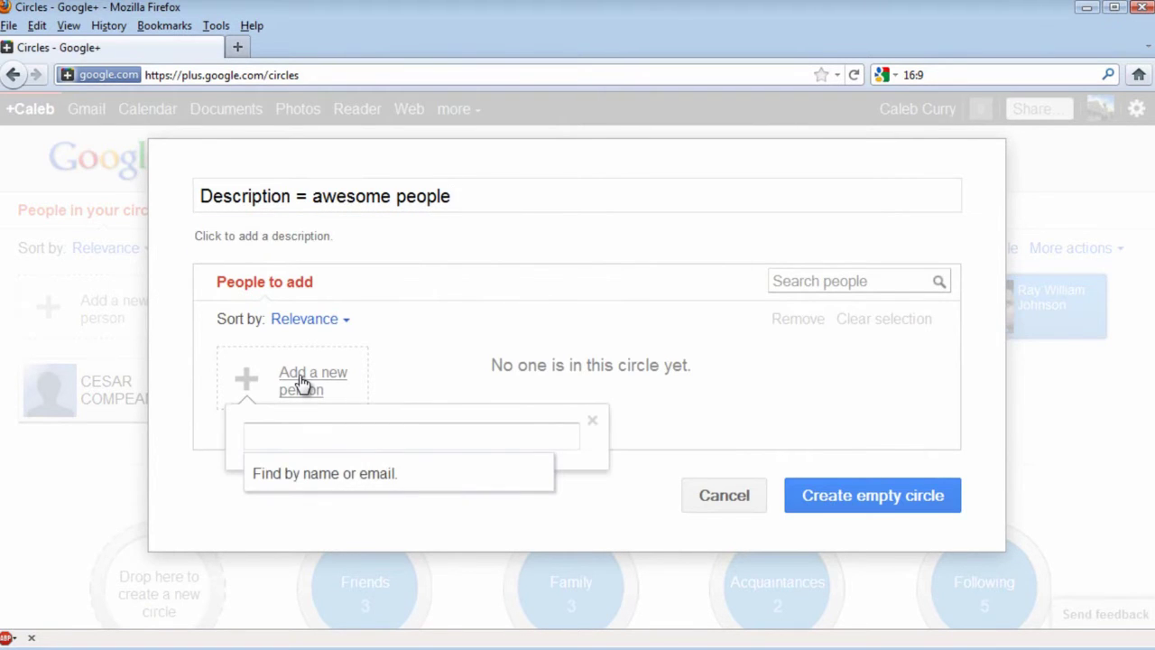
{"action": "type", "text": "ray"}
{"action": "left_click", "coordinate": [328, 463]}
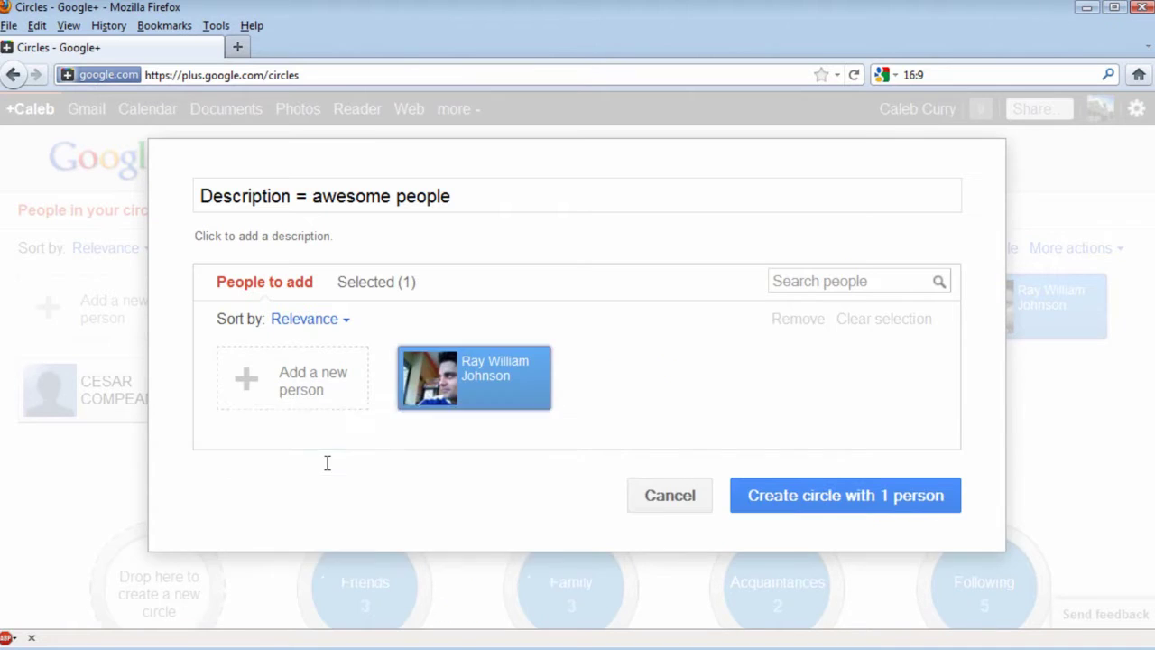
{"action": "left_click", "coordinate": [592, 419]}
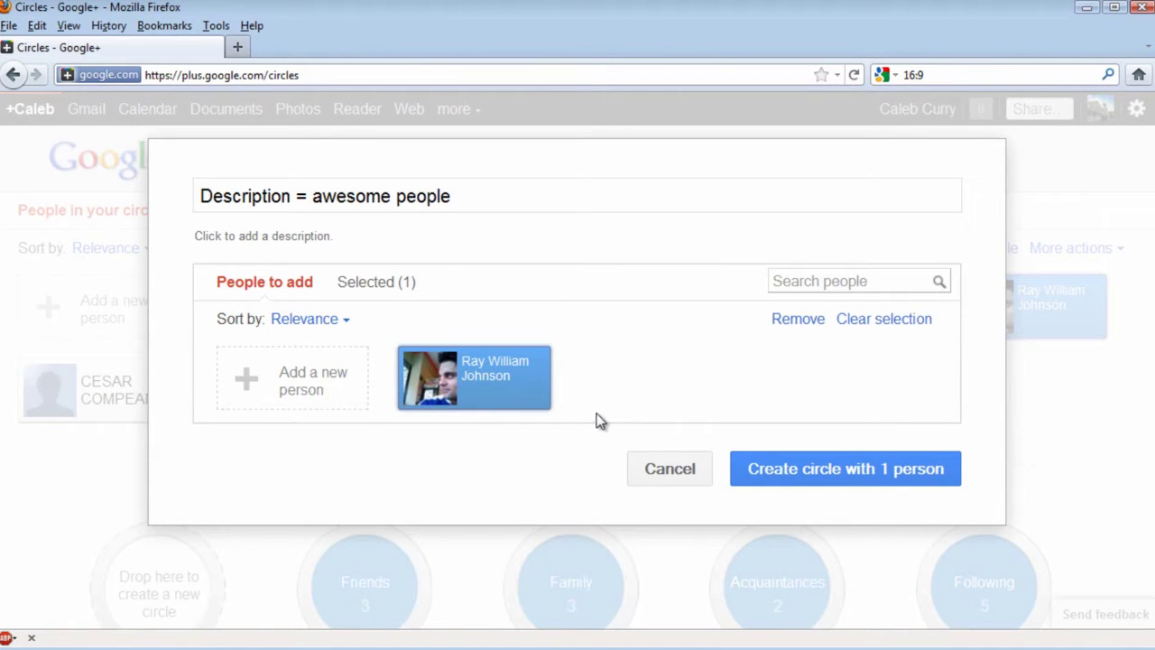
{"action": "left_click", "coordinate": [824, 475]}
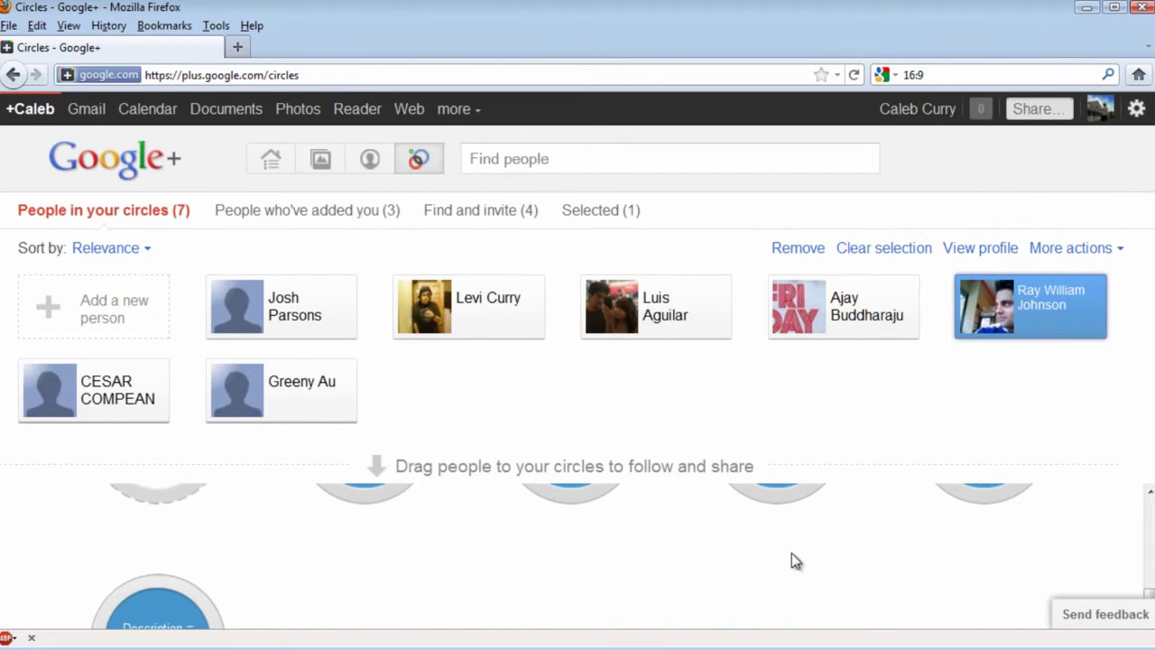
{"action": "key", "text": "ctrl+minus"}
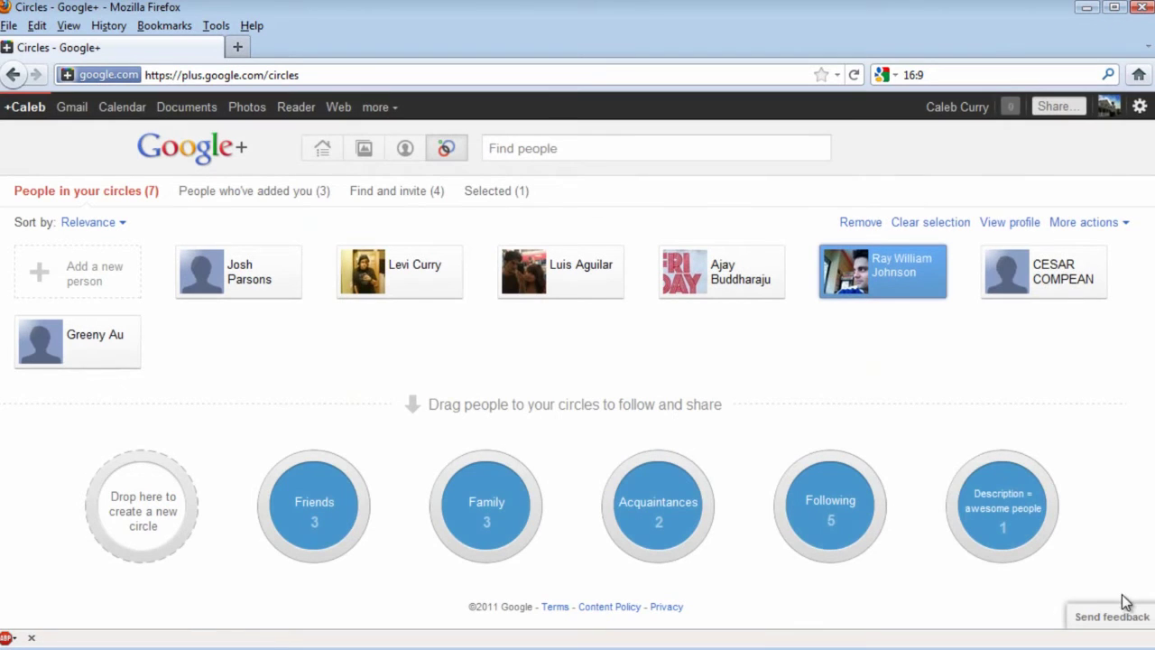
Delete the 'Description = awesome people' circle and confirm the deletion
{"action": "left_click", "coordinate": [1006, 519]}
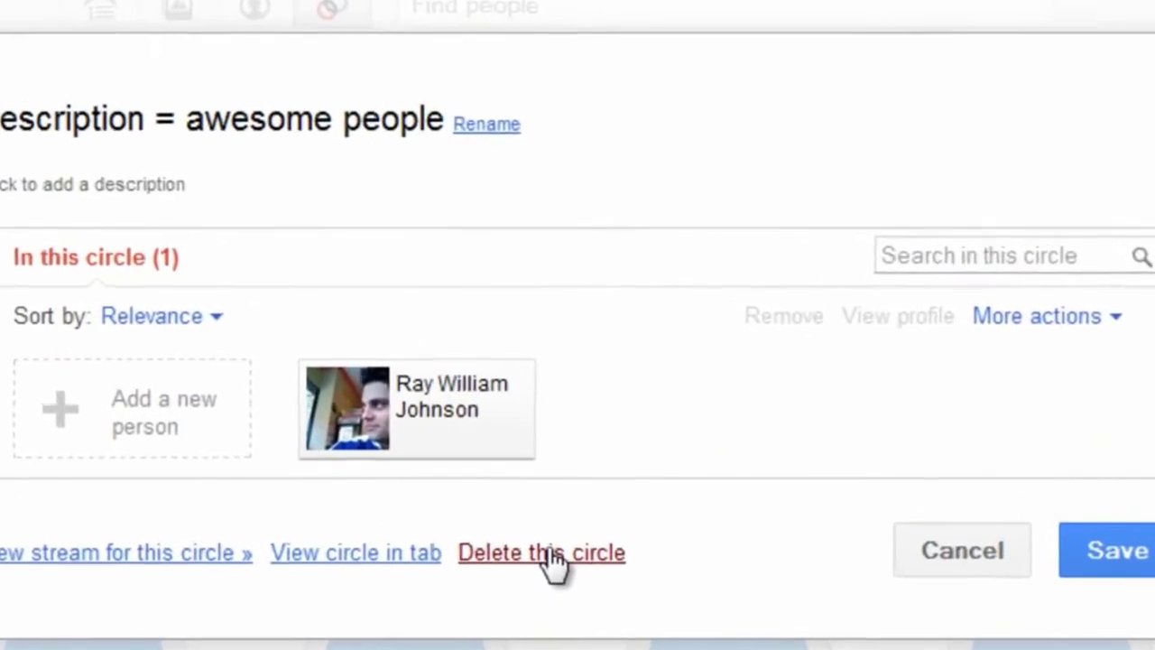
{"action": "left_click", "coordinate": [549, 507]}
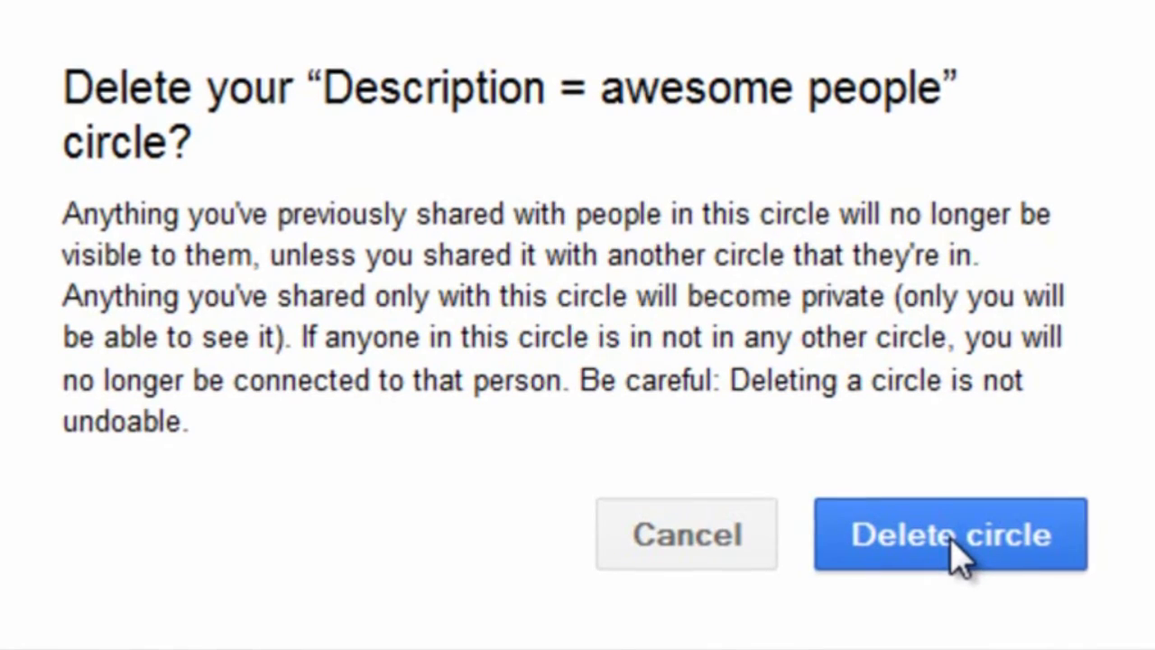
{"action": "left_click", "coordinate": [958, 555]}
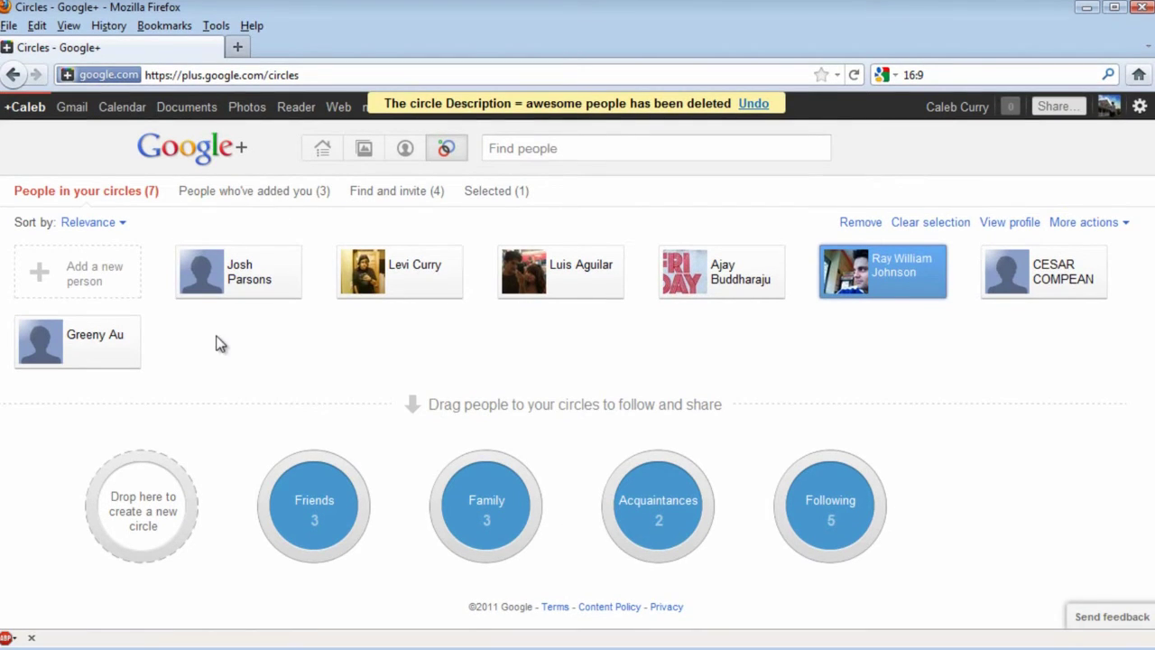
From the main stream, browse the Friends and then Family stream filters
{"action": "left_click", "coordinate": [176, 149]}
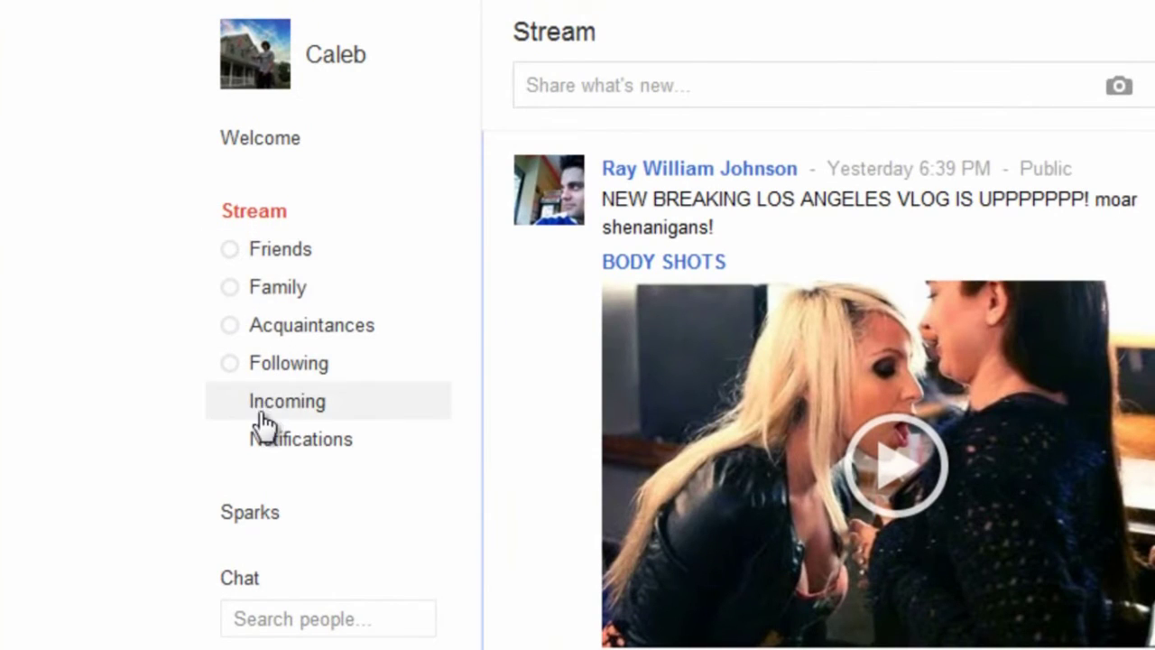
{"action": "left_click", "coordinate": [233, 260]}
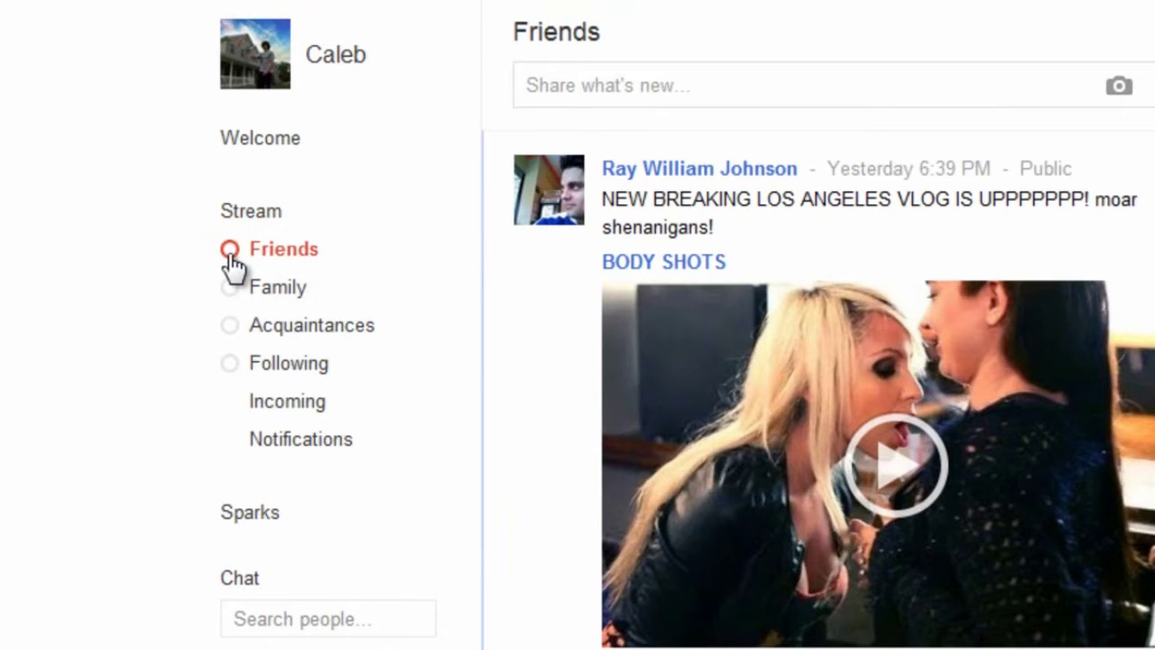
{"action": "scroll", "coordinate": [536, 136], "scroll_direction": "down", "scroll_amount": 8}
{"action": "scroll", "coordinate": [291, 361], "scroll_direction": "up", "scroll_amount": 8}
{"action": "left_click", "coordinate": [276, 300]}
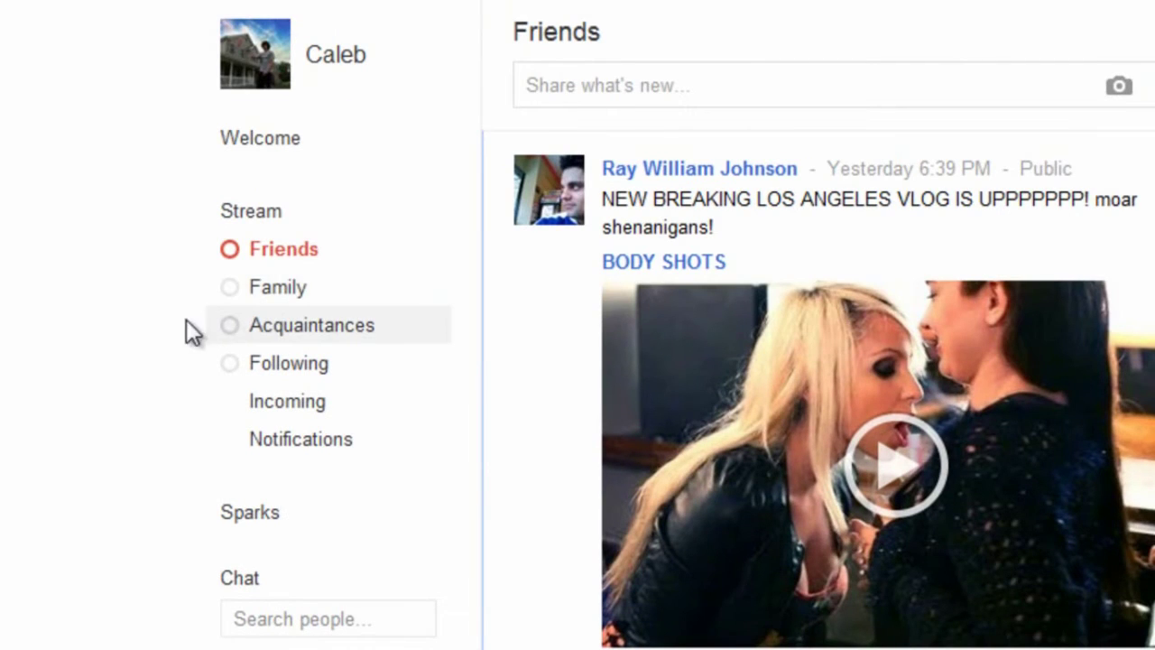
{"action": "scroll", "coordinate": [449, 273], "scroll_direction": "down", "scroll_amount": 6}
{"action": "scroll", "coordinate": [418, 250], "scroll_direction": "up", "scroll_amount": 6}
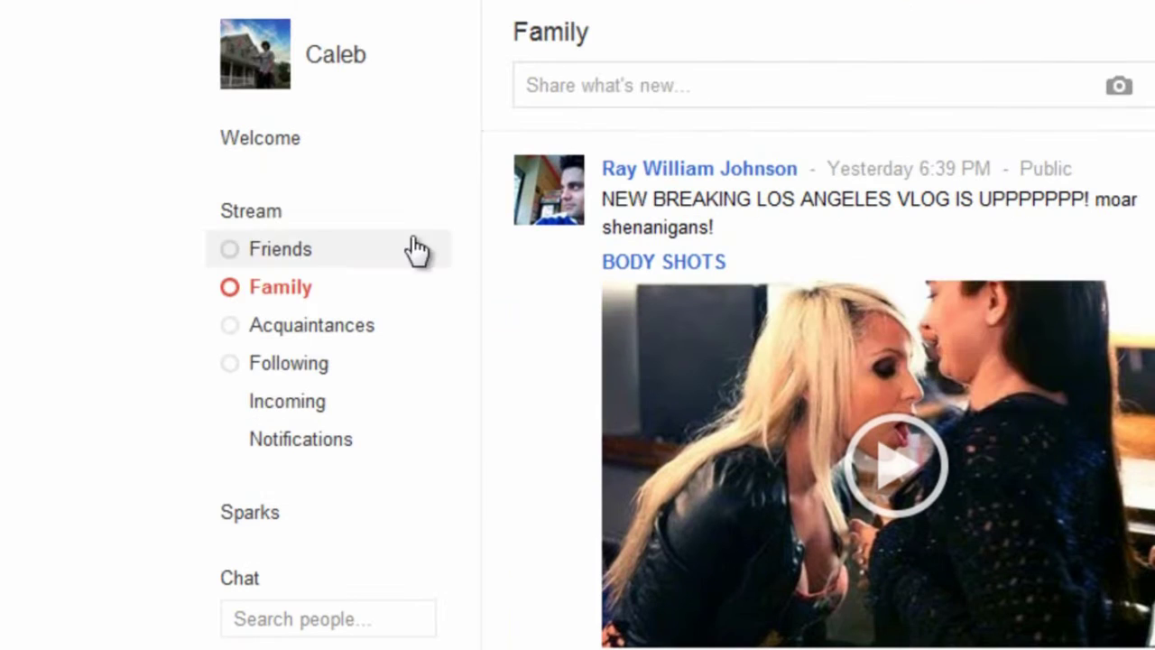
Browse the Following and Incoming streams, ending on Notifications
{"action": "left_click", "coordinate": [300, 374]}
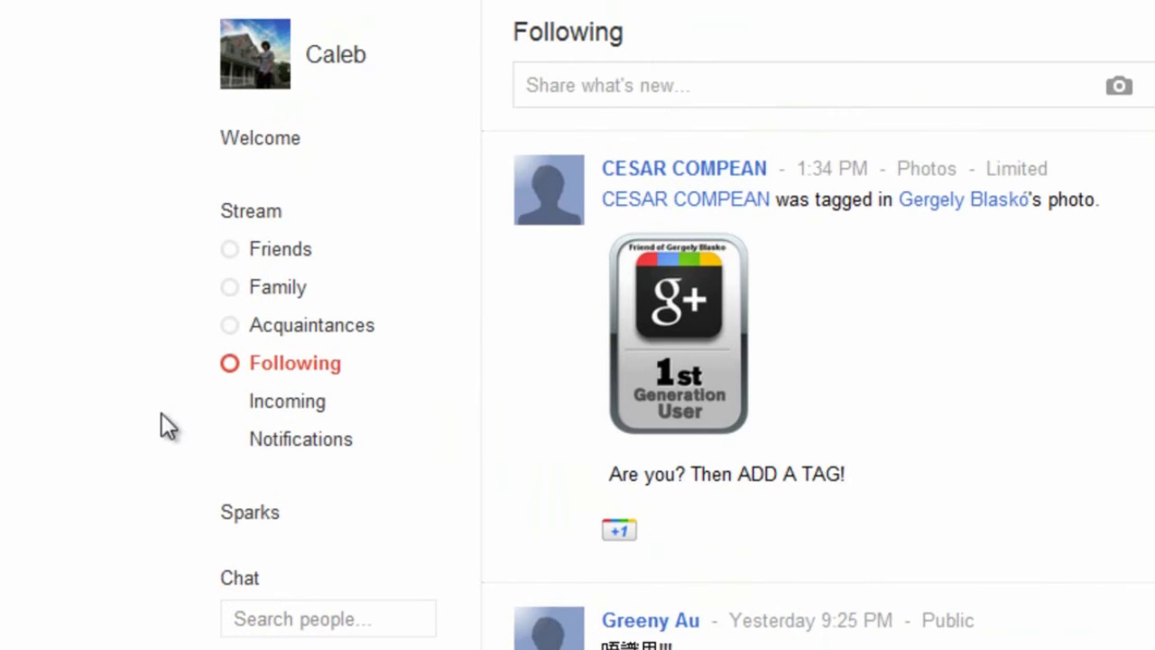
{"action": "left_click", "coordinate": [267, 417]}
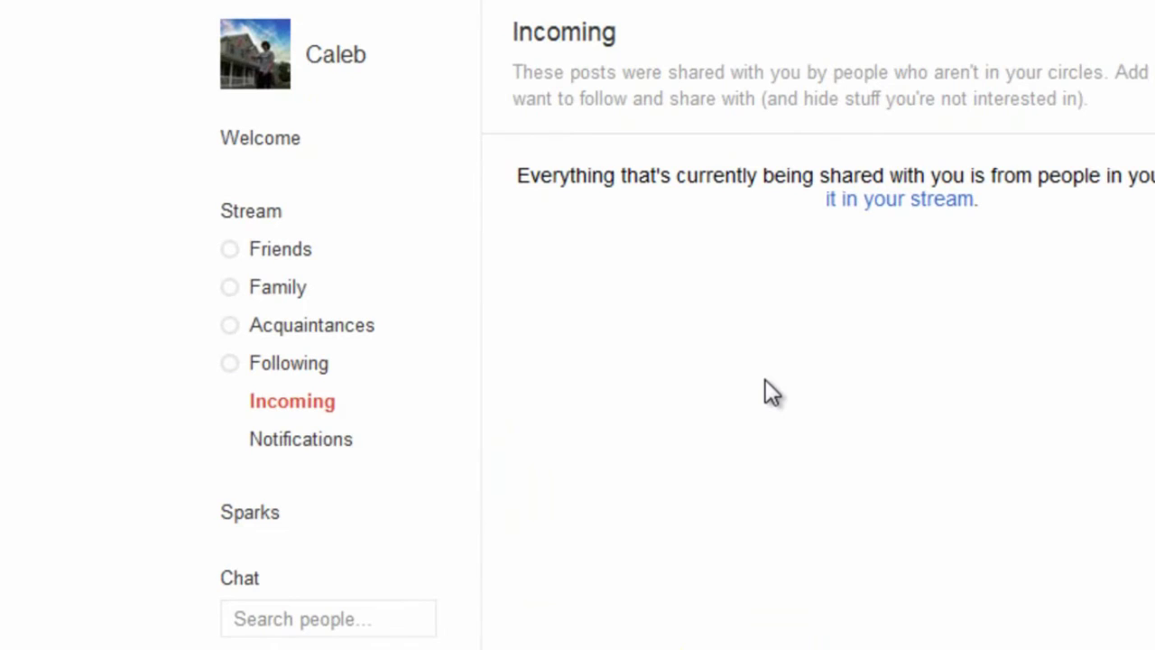
{"action": "left_click", "coordinate": [383, 451]}
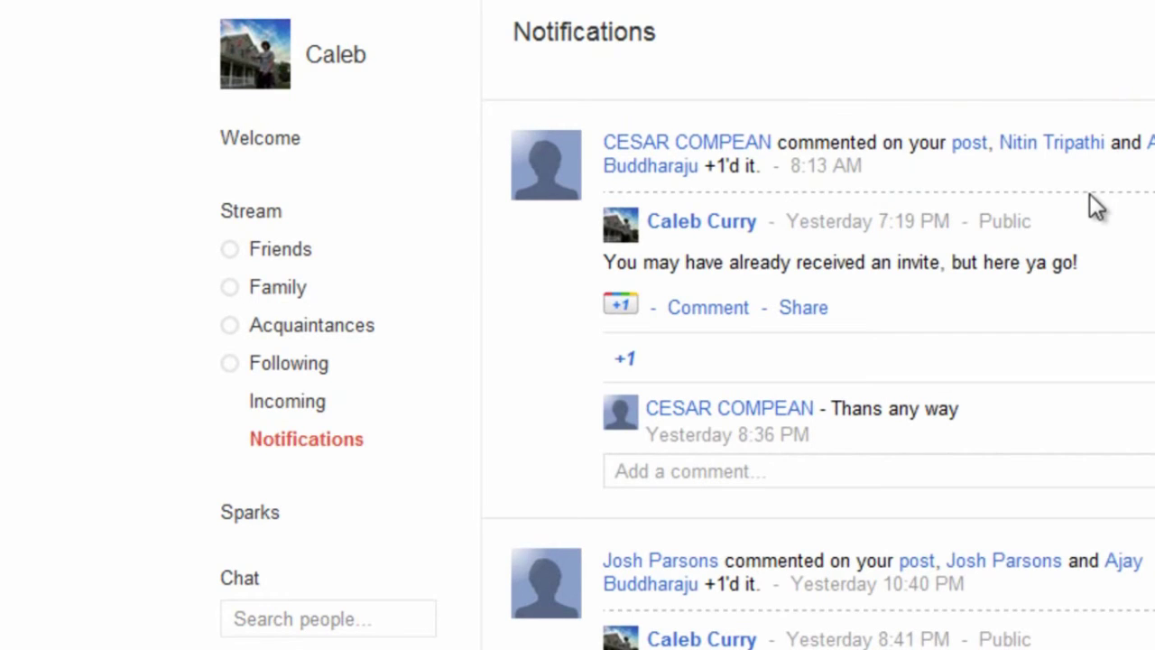
Allow the Acquaintances and Following circles to chat with you and save
{"action": "scroll", "coordinate": [258, 310], "scroll_direction": "down", "scroll_amount": 3}
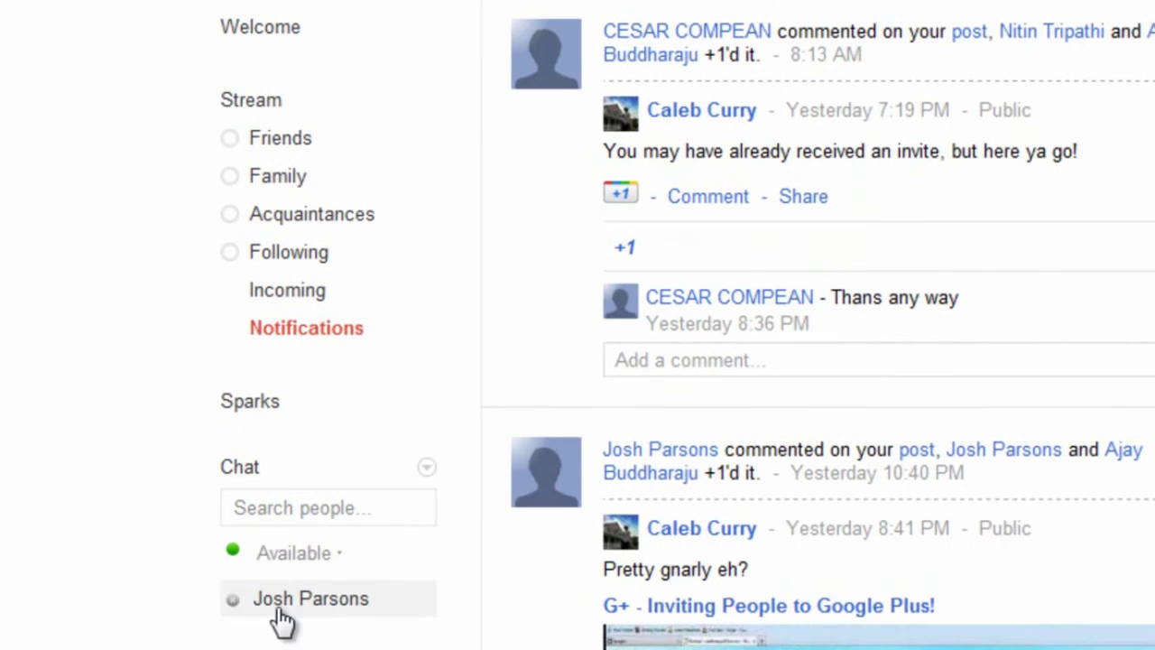
{"action": "left_click", "coordinate": [431, 478]}
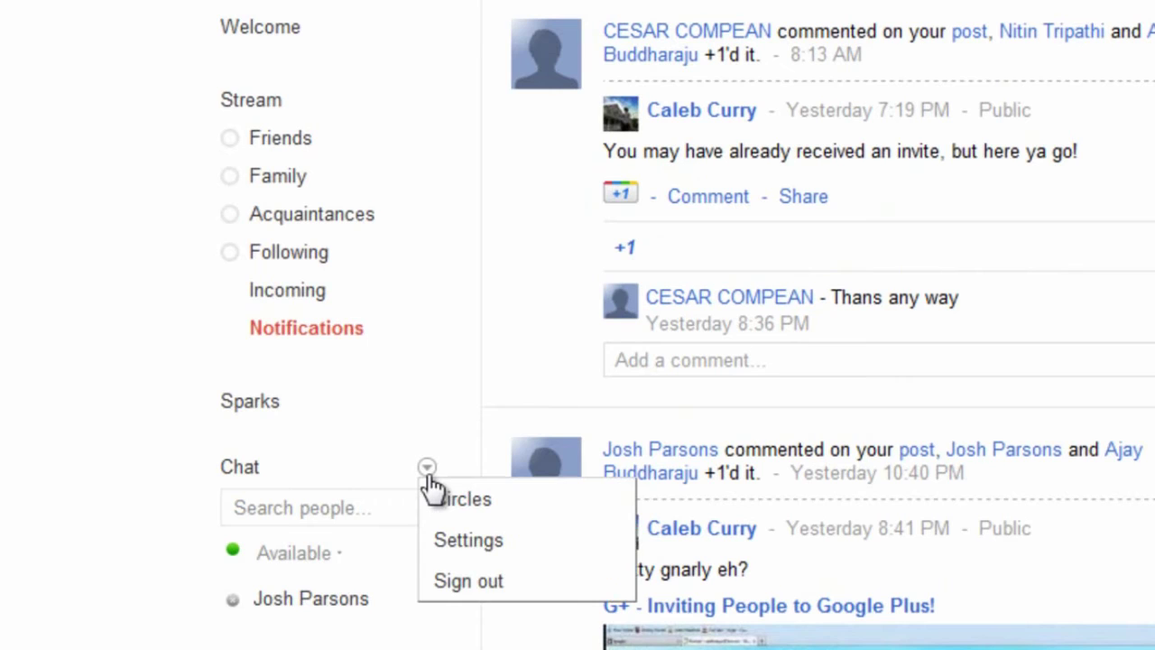
{"action": "left_click", "coordinate": [468, 499]}
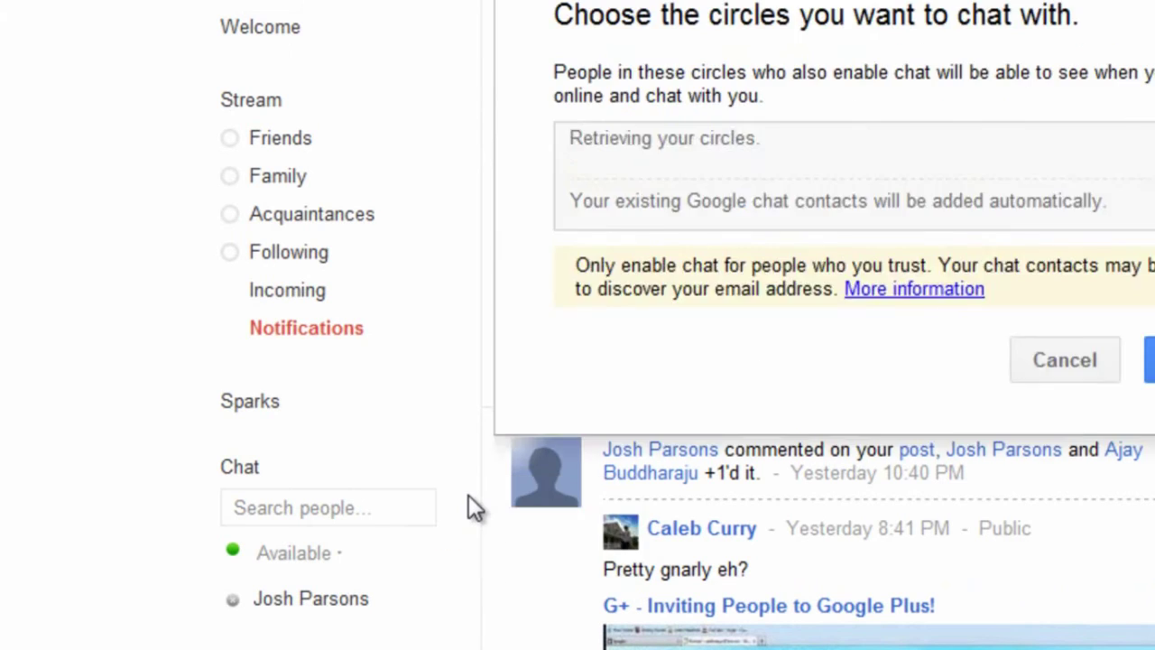
{"action": "left_click", "coordinate": [428, 468]}
{"action": "left_click", "coordinate": [464, 574]}
{"action": "left_click", "coordinate": [579, 173]}
{"action": "left_click", "coordinate": [579, 234]}
{"action": "left_click", "coordinate": [1150, 474]}
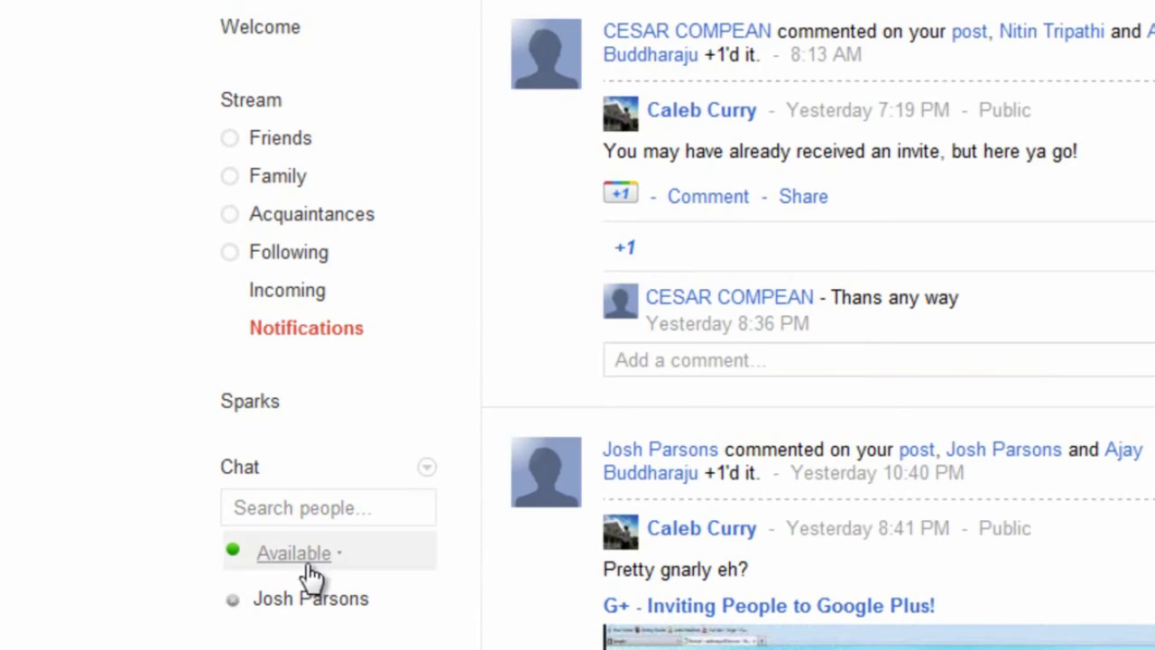
Start a chat with a contact, then close the chat window
{"action": "left_click", "coordinate": [327, 605]}
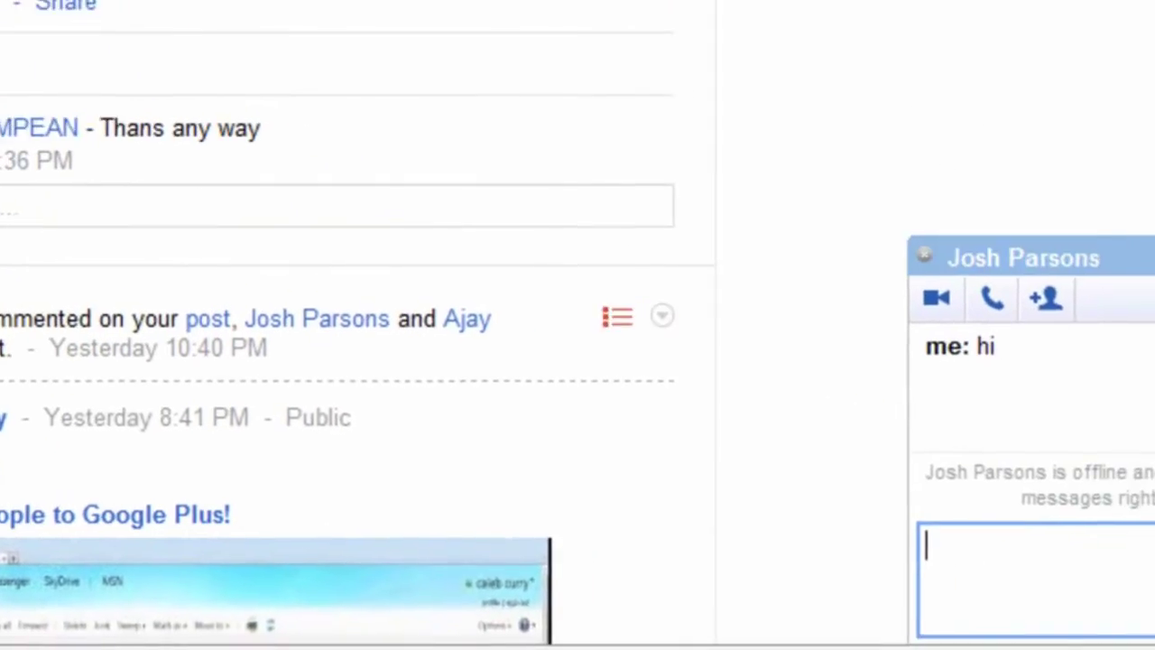
{"action": "left_click", "coordinate": [1080, 253]}
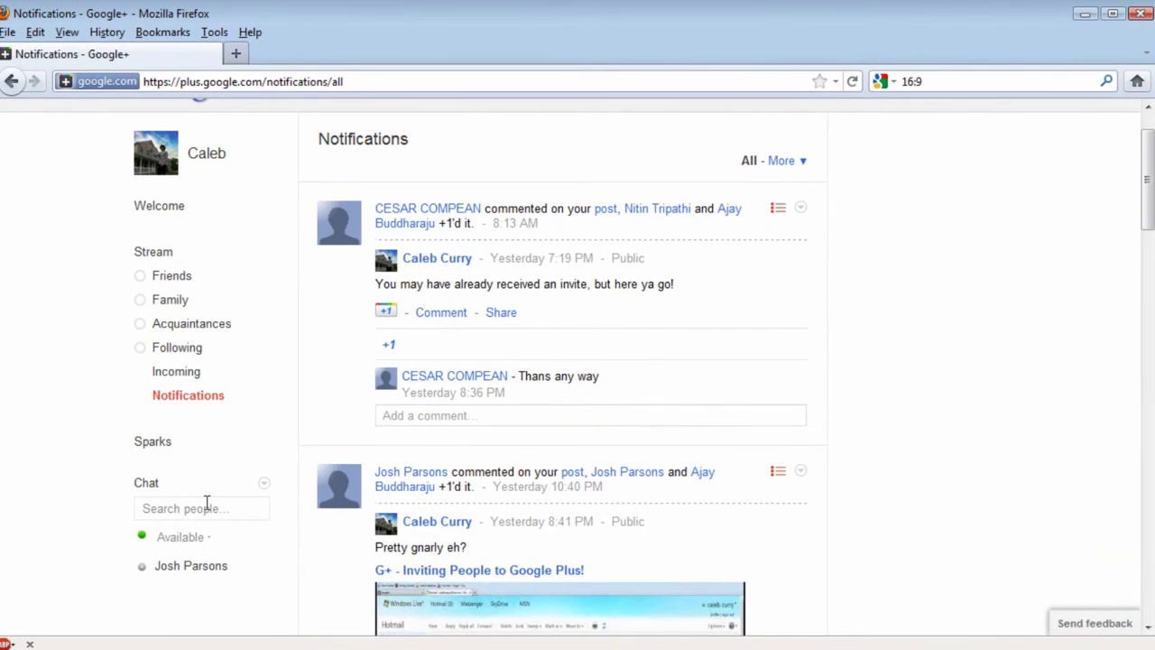
{"action": "scroll", "coordinate": [44, 436], "scroll_direction": "up", "scroll_amount": 2}
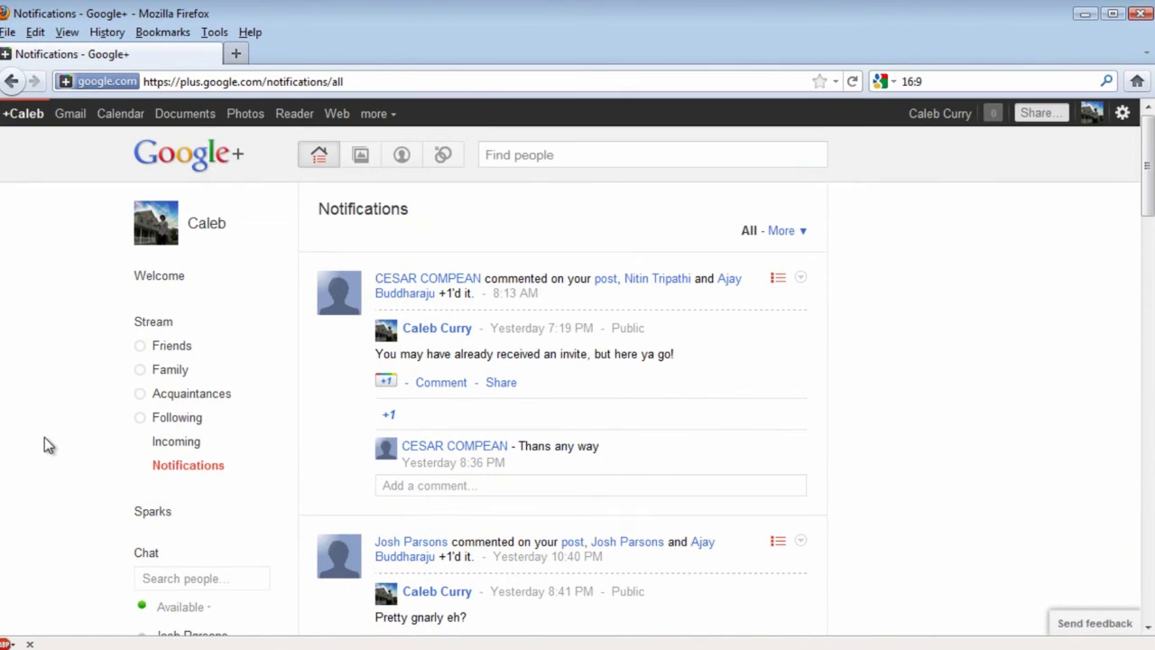